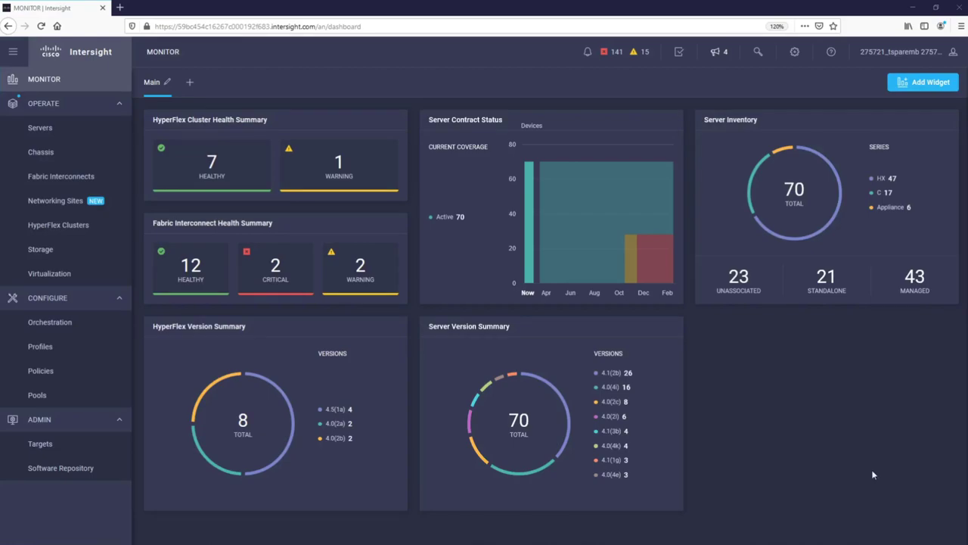
# Filter the HyperFlex clusters to Warning health, leaving only RTP-HX-Cluster-01
pyautogui.click(367, 181)
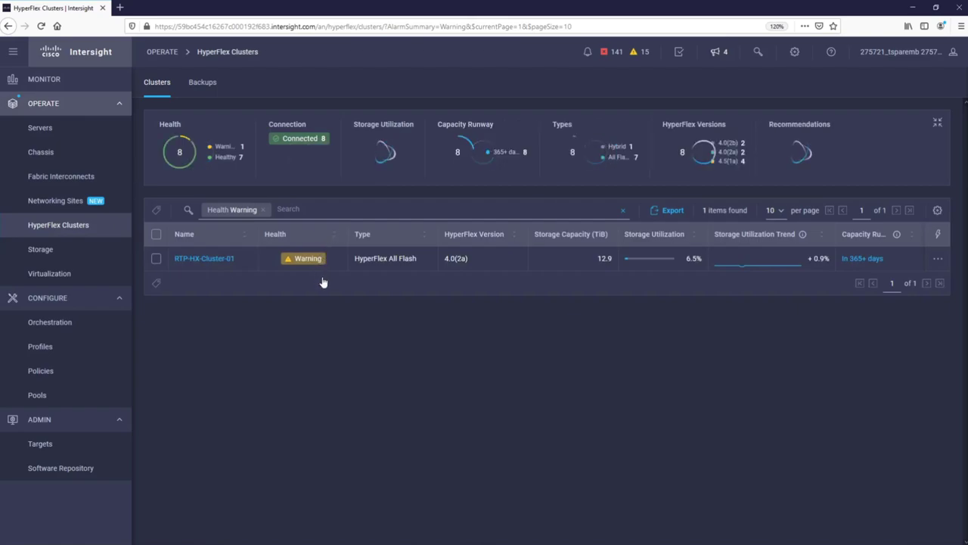
pyautogui.moveTo(308, 258)
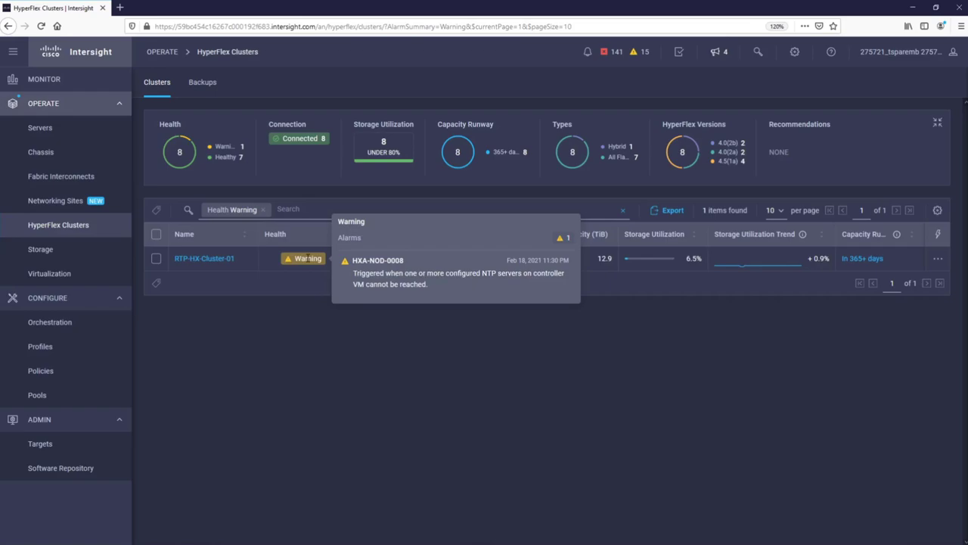
# Return to the Monitor dashboard and bring up the Widget Library
pyautogui.click(69, 80)
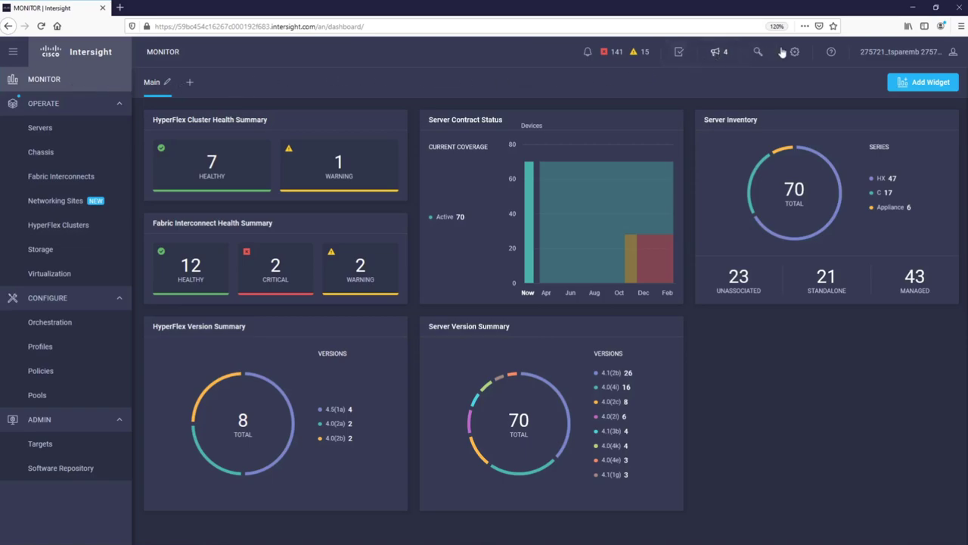
pyautogui.click(916, 86)
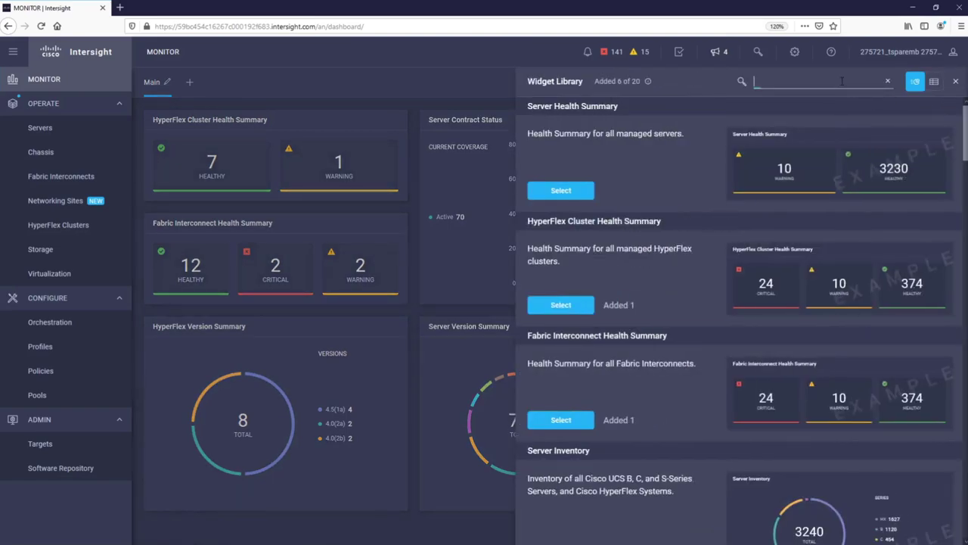
# Search the library for 'hyperflex' and add the Top 5 HyperFlex Clusters by Storage Utilization widget
pyautogui.click(842, 81)
pyautogui.write('hyperflex')
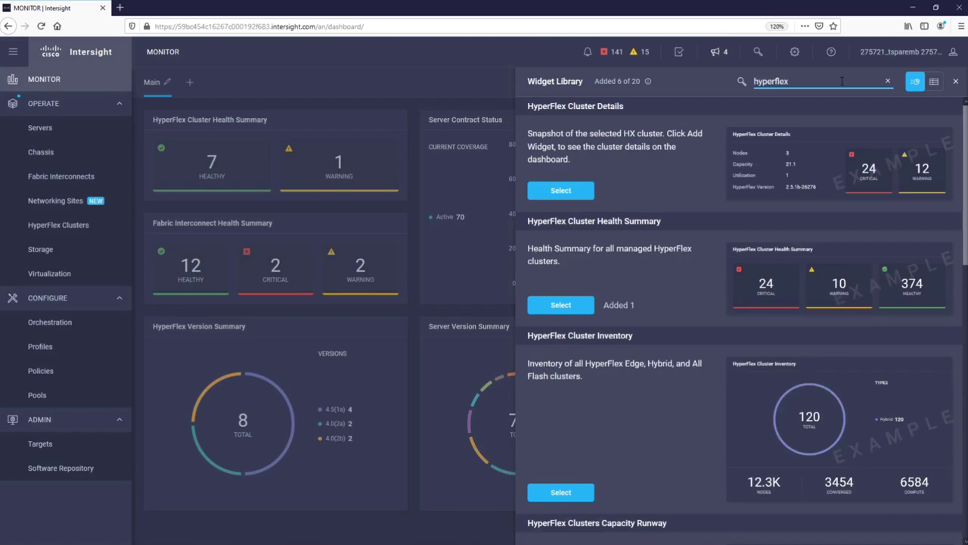
pyautogui.scroll(-7, 853, 281)
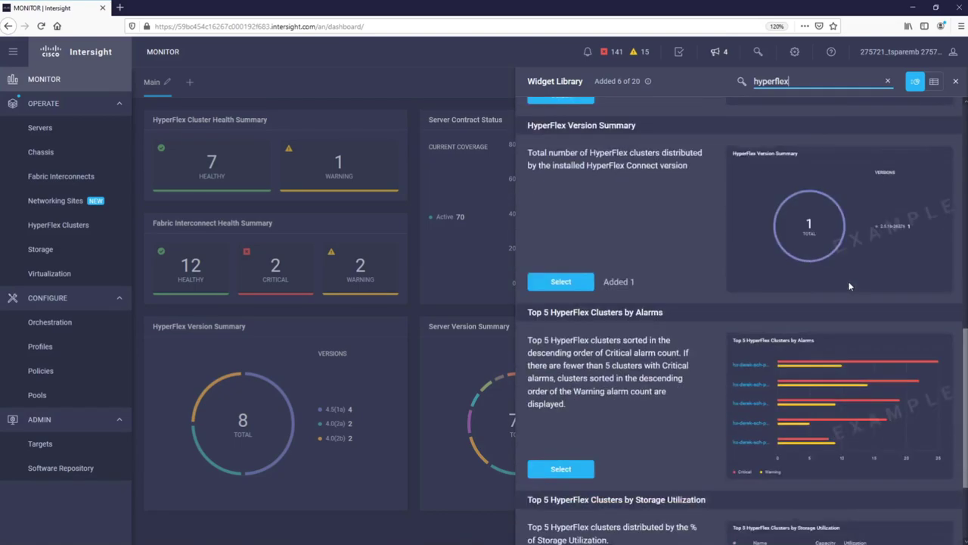
pyautogui.scroll(-1, 850, 286)
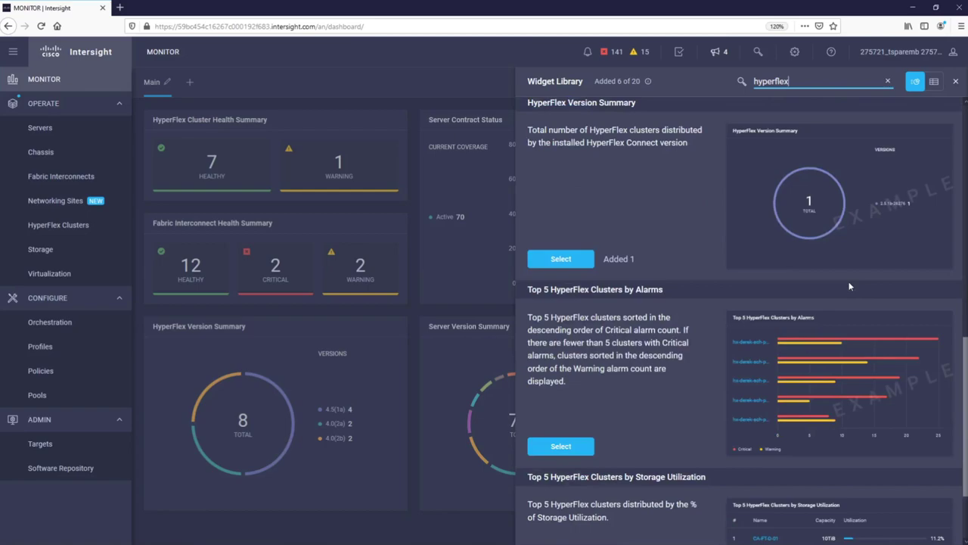
pyautogui.scroll(-3, 849, 286)
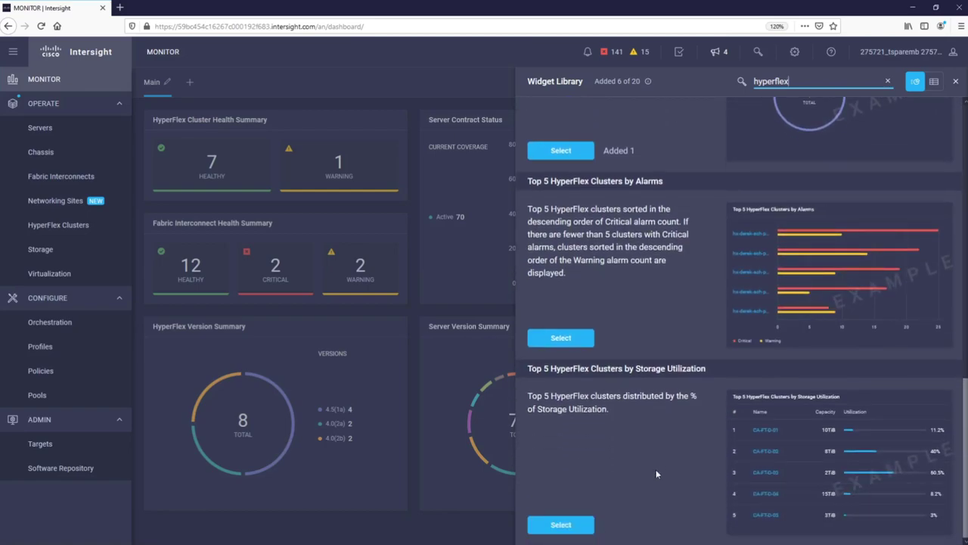
pyautogui.click(573, 529)
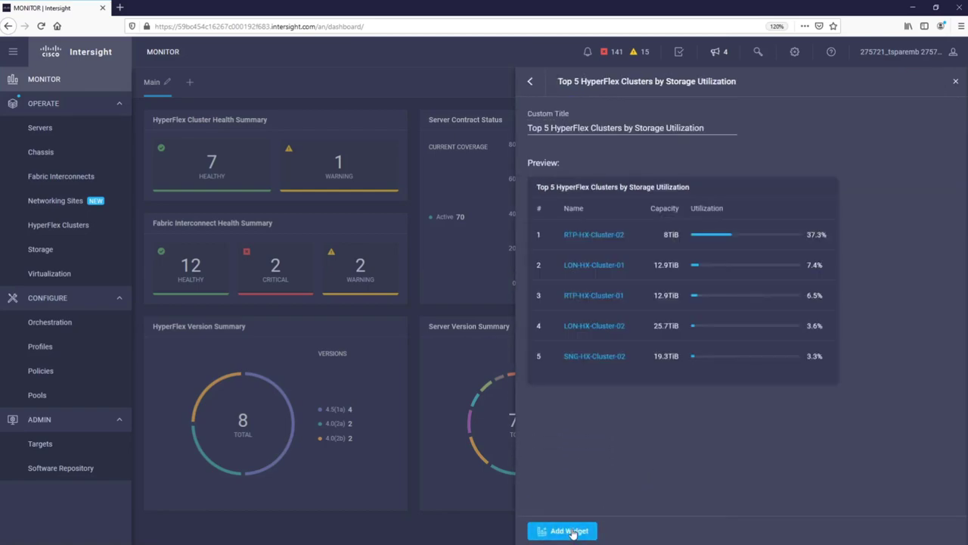
pyautogui.click(569, 531)
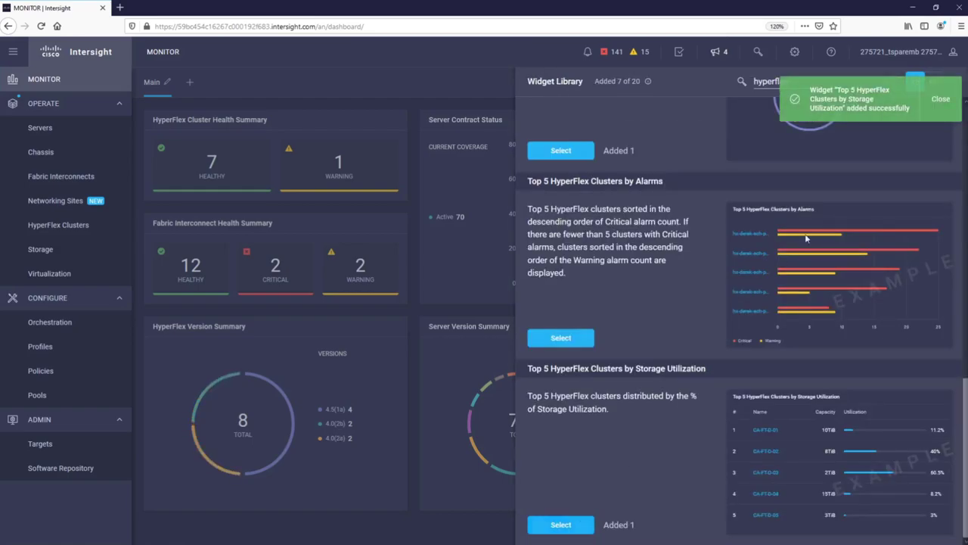
pyautogui.click(938, 99)
pyautogui.click(957, 84)
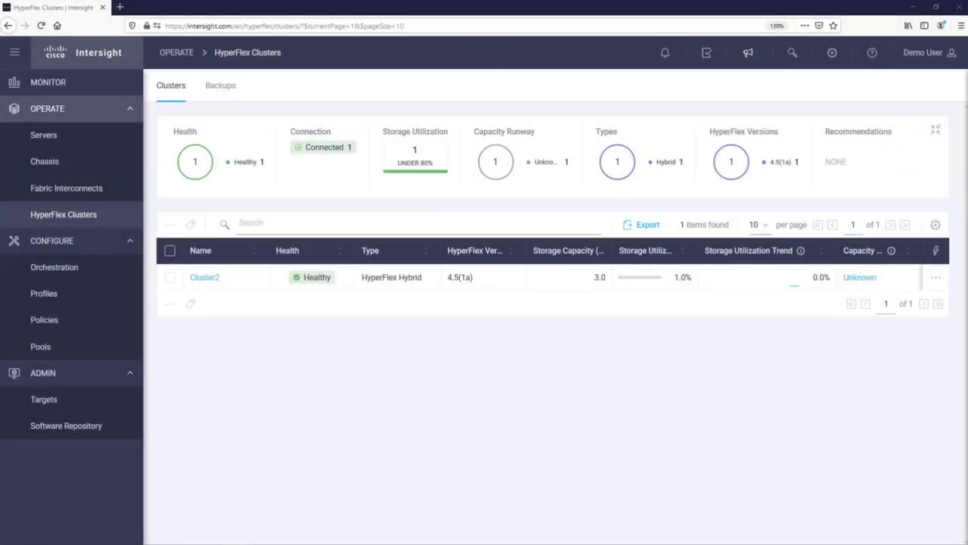
# Show Cluster2's actions menu, including Launch HyperFlex Connect
pyautogui.click(936, 277)
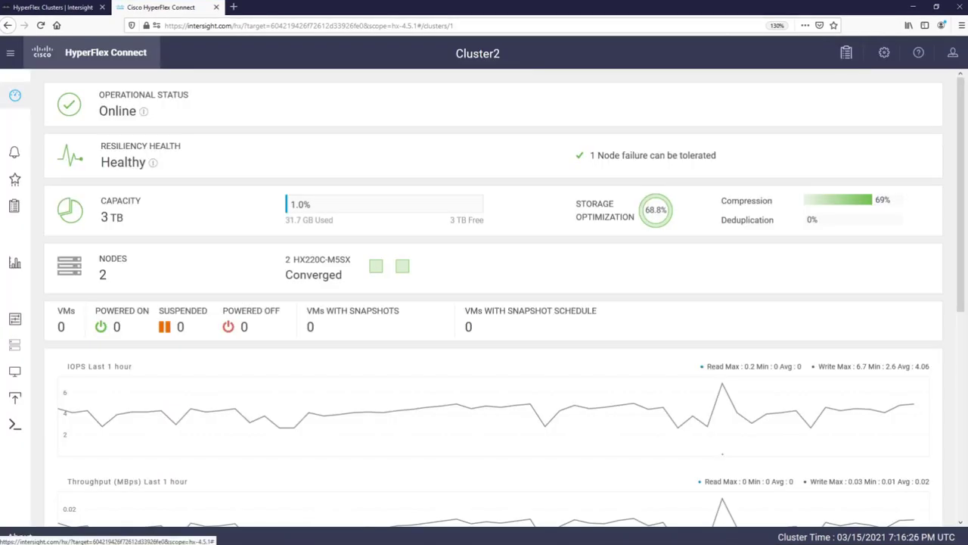
# Check Cluster2's datastores in HyperFlex Connect (DS01, 1 TB free), then return to Intersight
pyautogui.moveTo(17, 348)
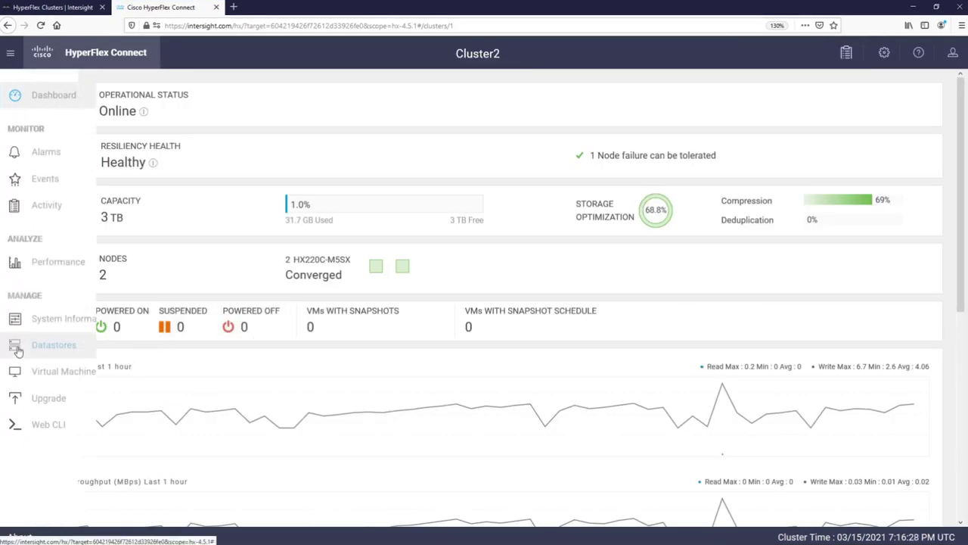
pyautogui.click(16, 351)
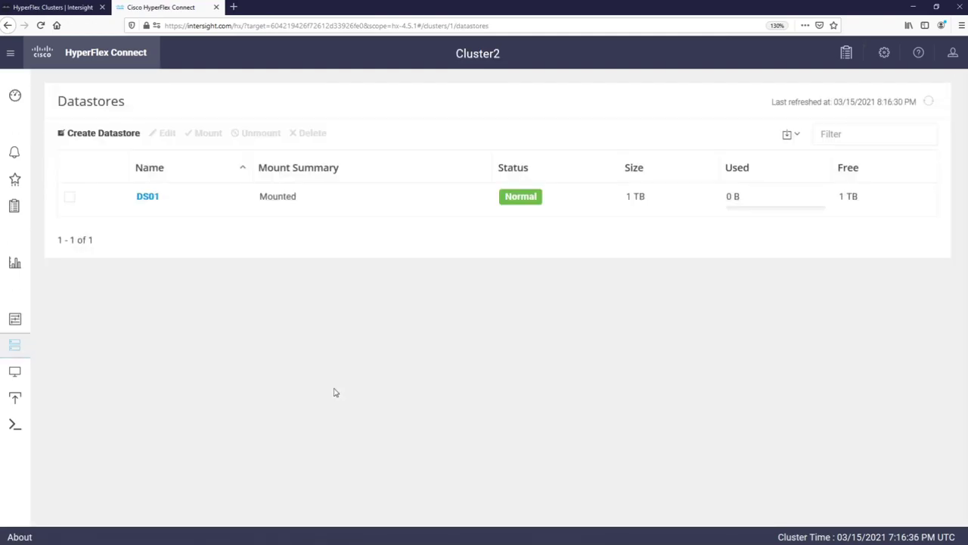
pyautogui.click(55, 9)
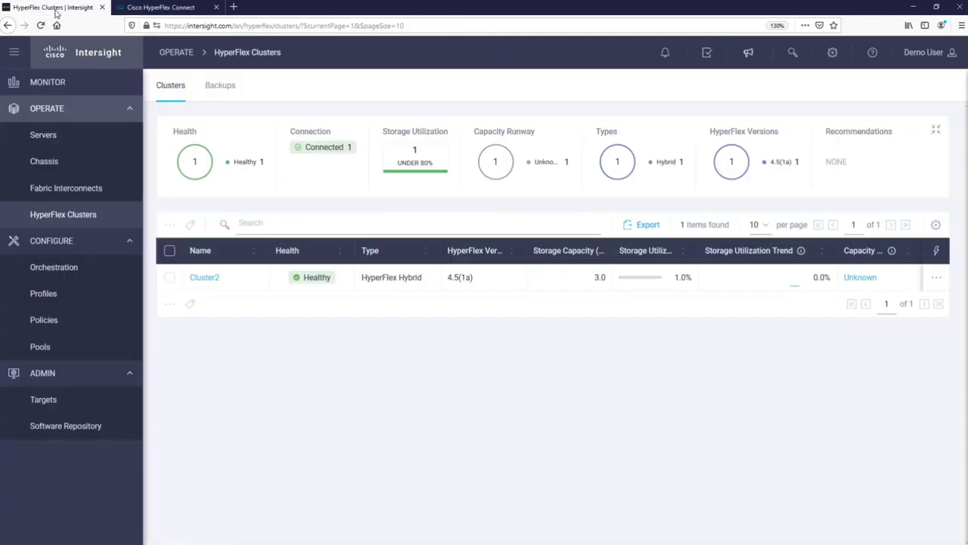
# Open Cluster2's General details page from the HyperFlex Clusters table
pyautogui.click(208, 278)
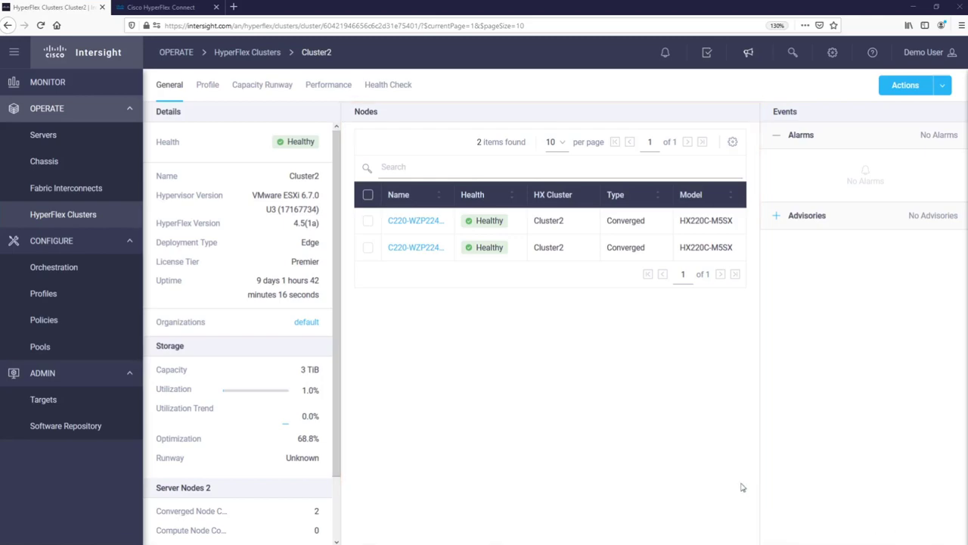
# Open the first HX220C-M5SX node's details and view its rear and top-down internal views
pyautogui.click(397, 224)
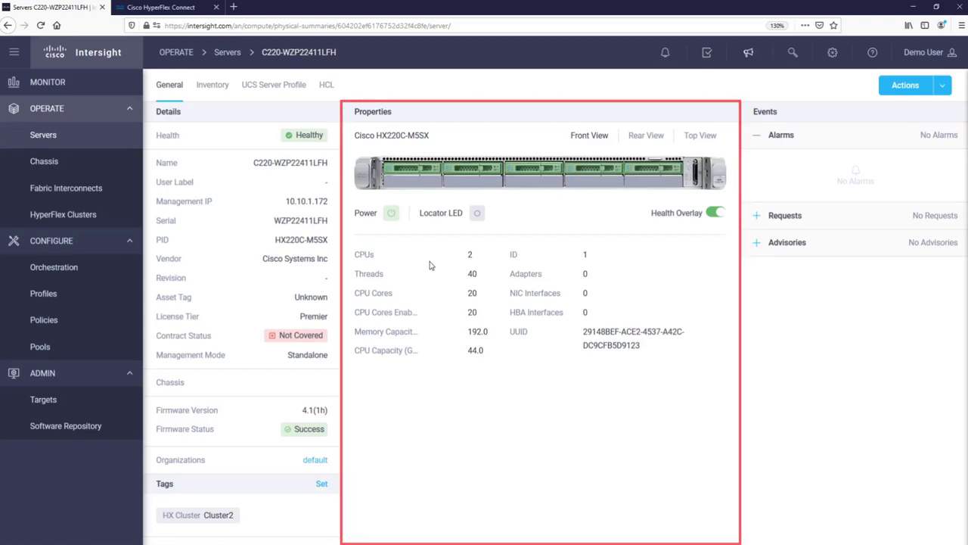
pyautogui.click(641, 136)
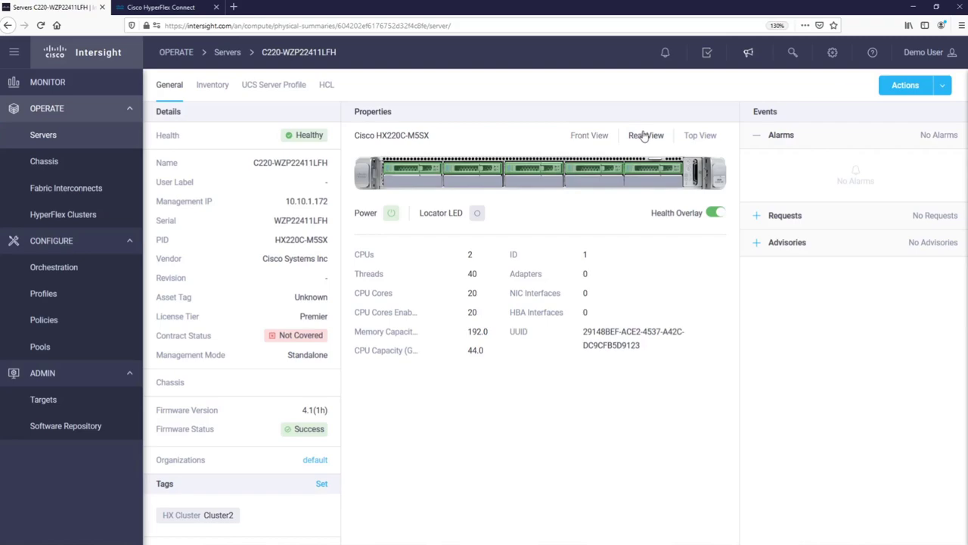
pyautogui.click(702, 137)
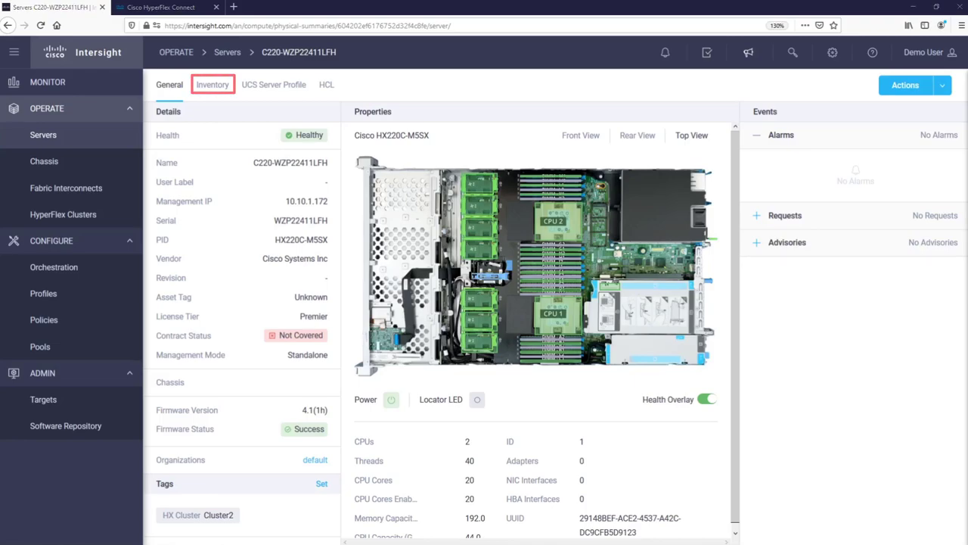
# Review the server inventory's two Xeon CPUs and twelve 16384 MiB DDR4 DIMMs
pyautogui.click(214, 86)
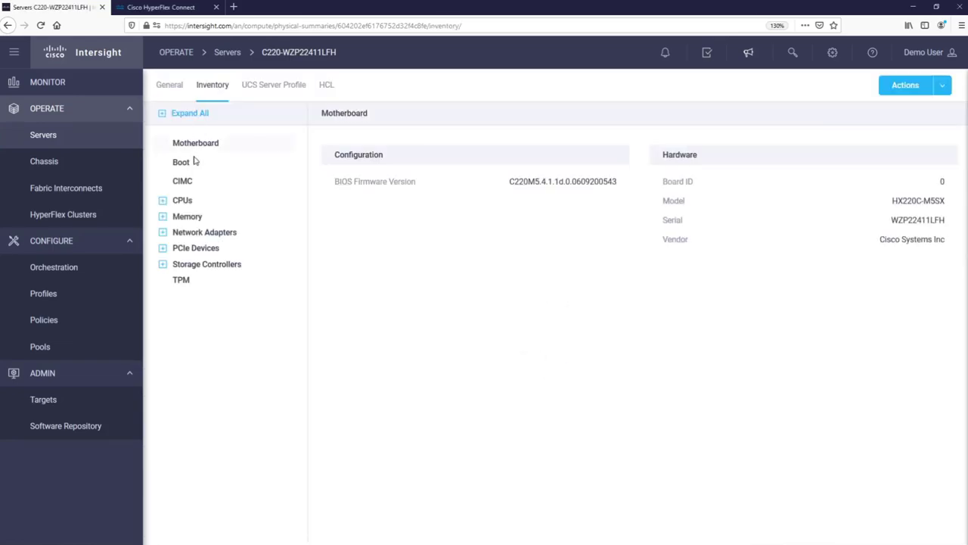
pyautogui.click(189, 204)
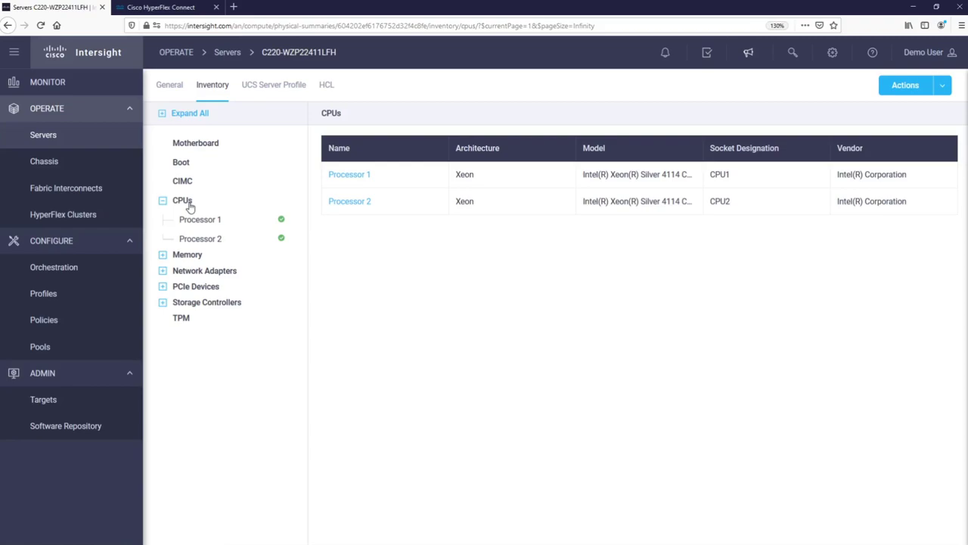
pyautogui.click(189, 256)
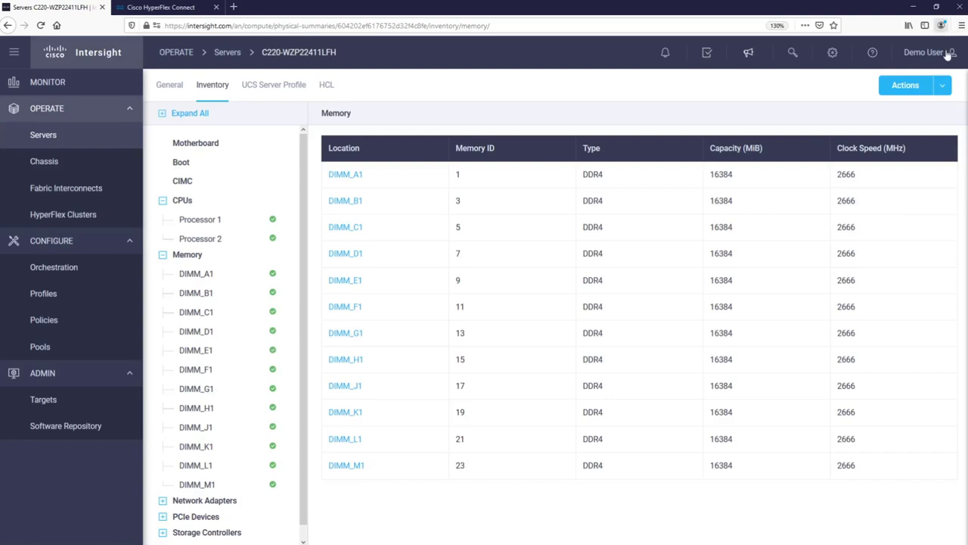
pyautogui.click(944, 86)
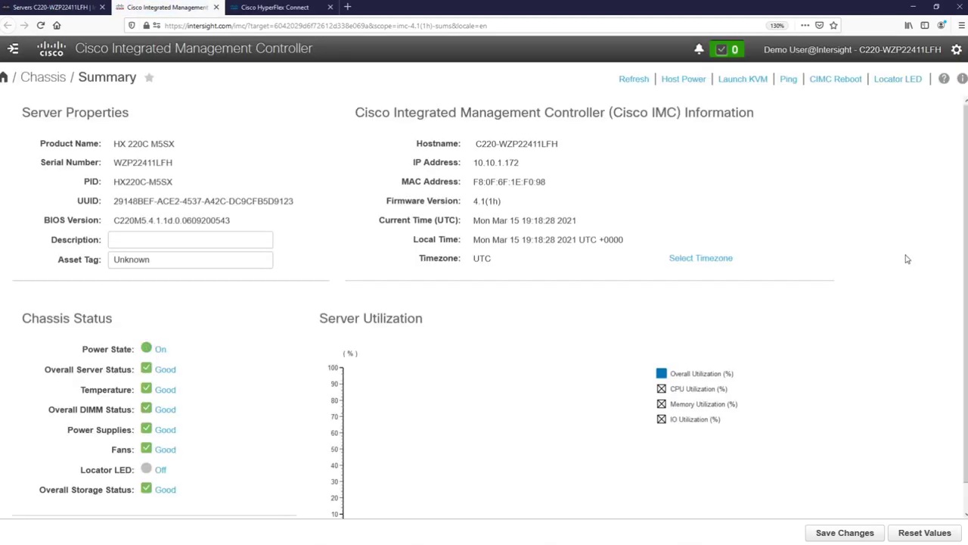
# Switch from the IMC chassis summary back to the Intersight server inventory
pyautogui.click(57, 6)
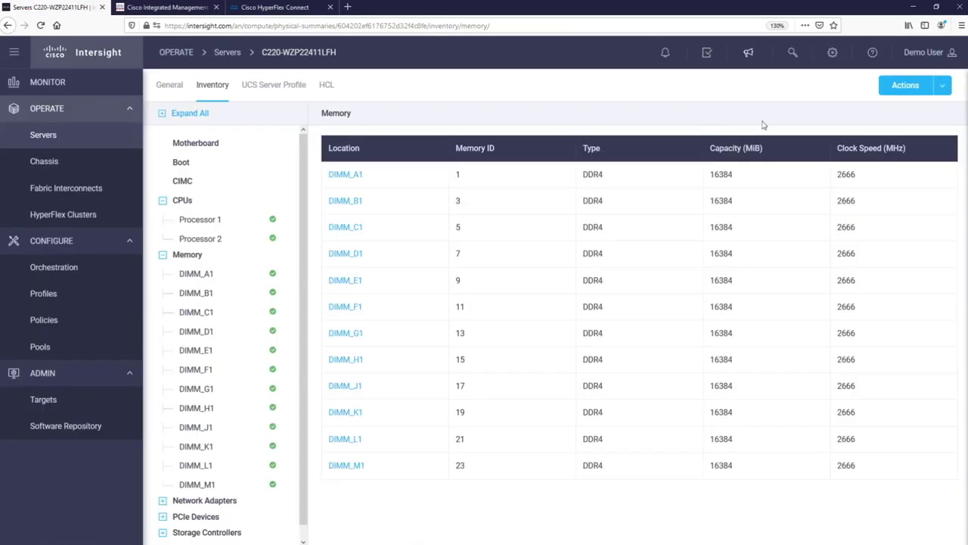
# Open a TAC case for server C220-WZP22411LFH and hand it to Support Case Manager
pyautogui.click(946, 88)
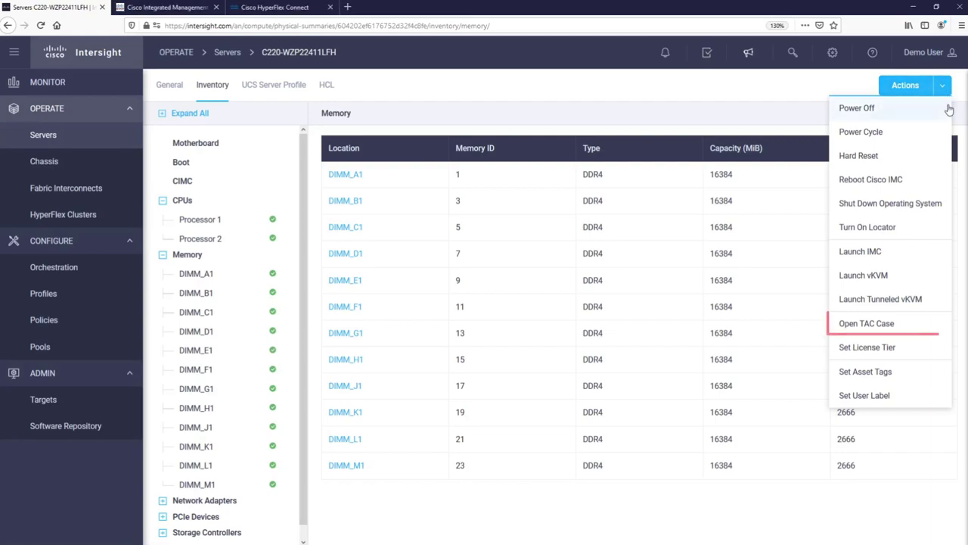
pyautogui.click(917, 327)
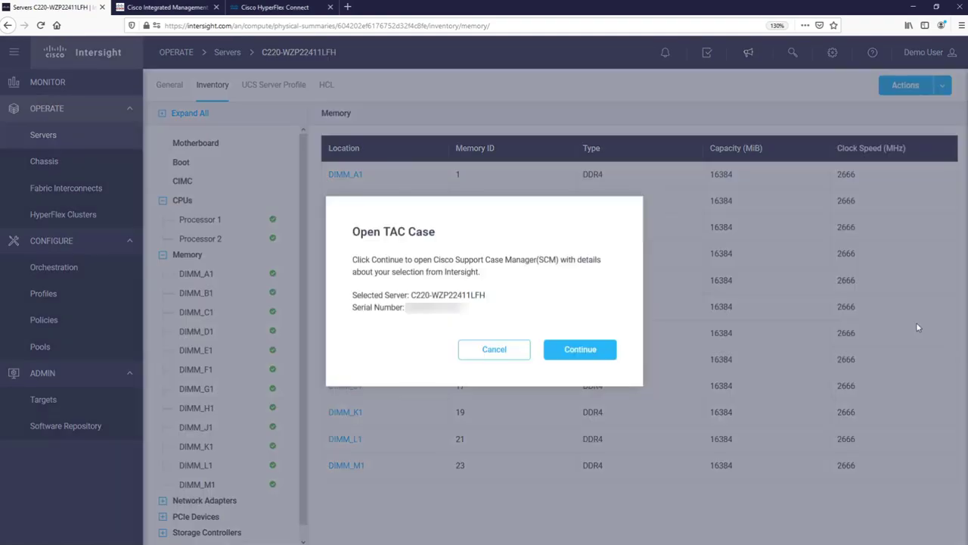
pyautogui.click(579, 349)
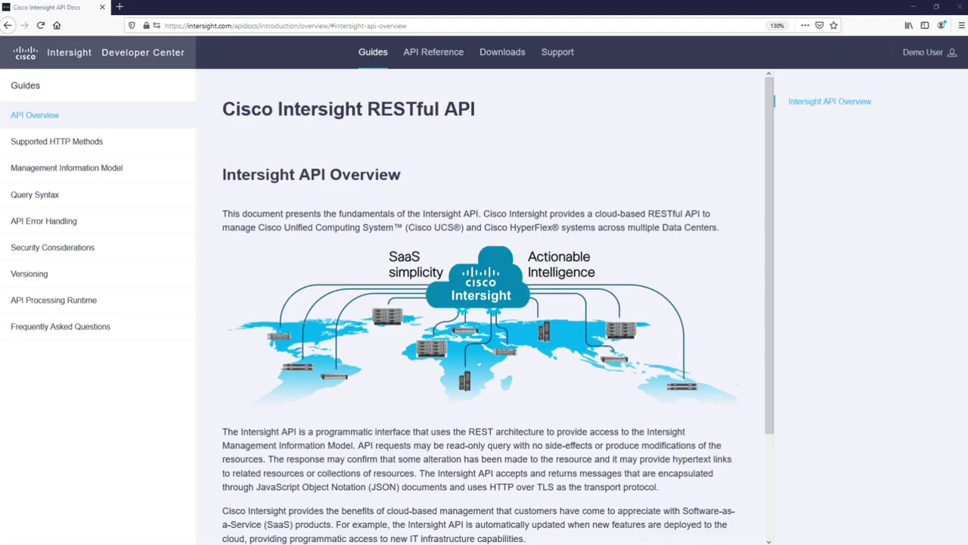
# In the API Reference, find 'hyperflex' and send a GET on hyperflex/Clusters, returning Cluster2
pyautogui.click(447, 60)
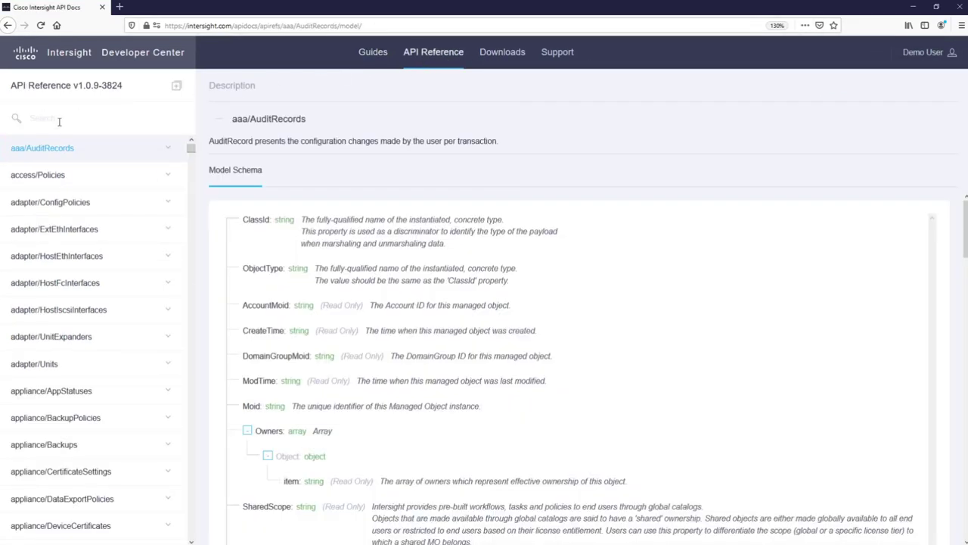
pyautogui.click(47, 130)
pyautogui.write('hyp')
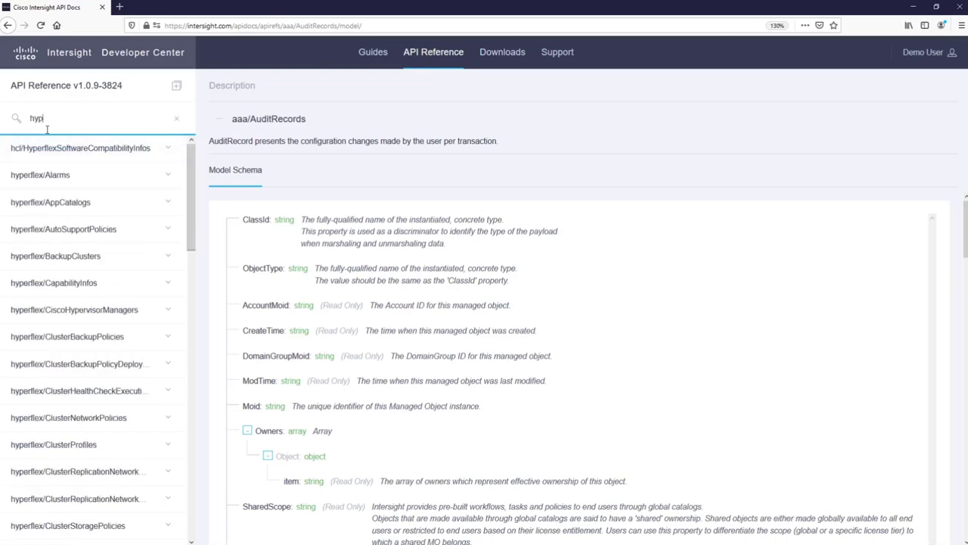
pyautogui.write('erflex')
pyautogui.scroll(-5, 91, 260)
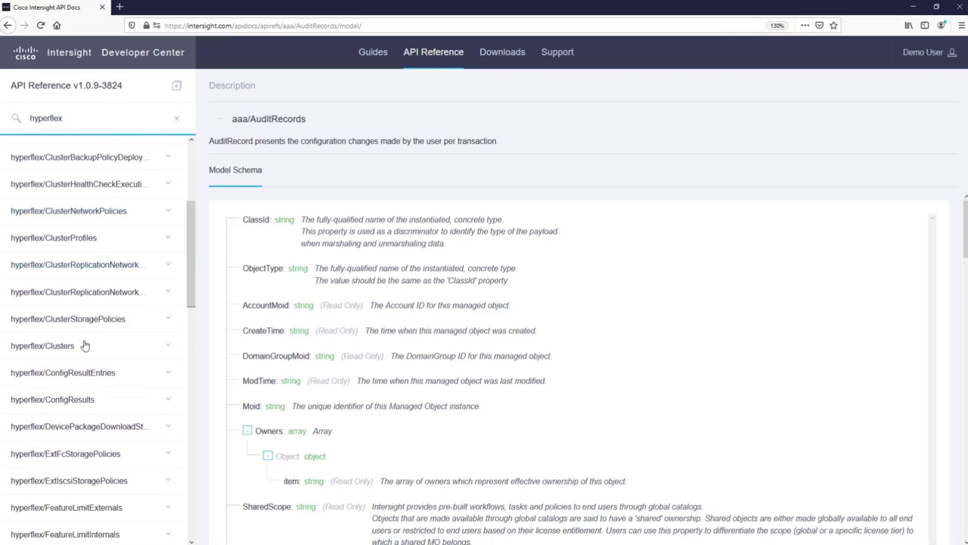
pyautogui.click(85, 346)
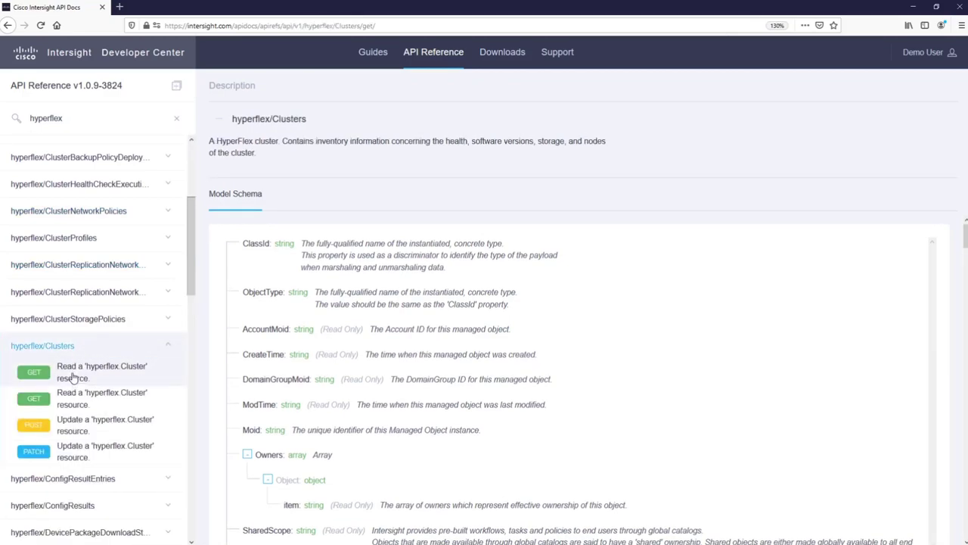
pyautogui.click(74, 376)
pyautogui.click(764, 199)
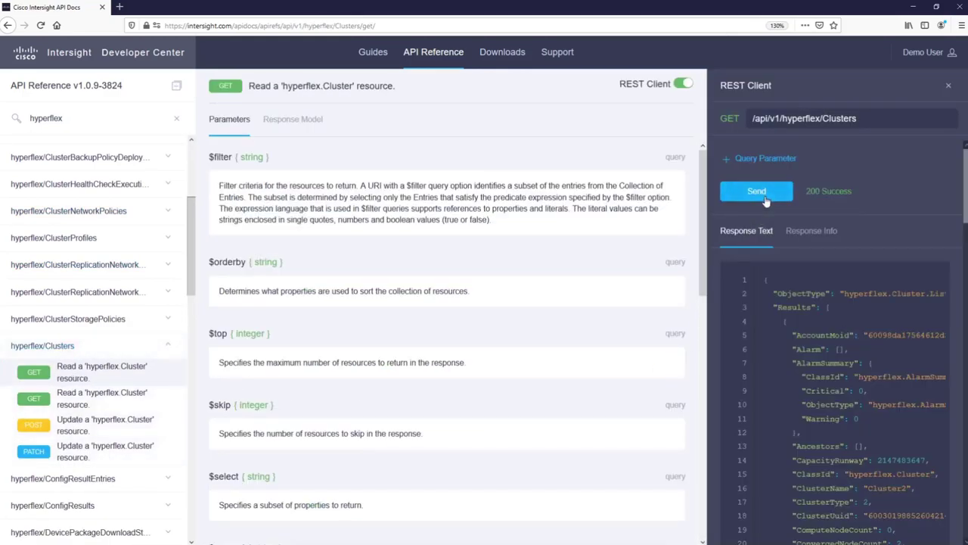